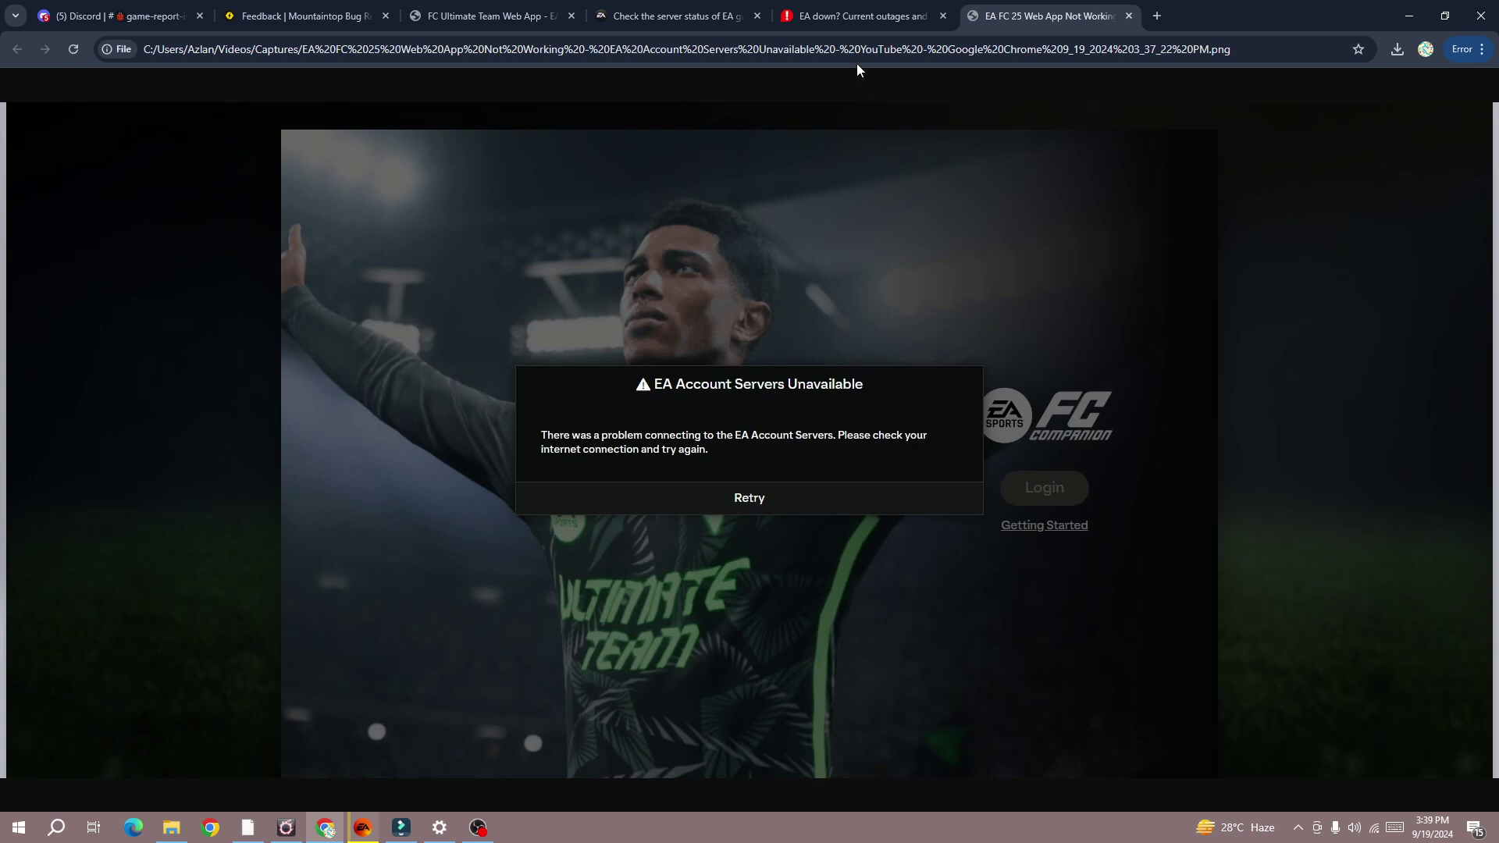
- Review Downdetector's 'EA down?' page: no current problems, 24-hour chart, outage map and user comments
{"action": "left_click", "coordinate": [856, 16]}
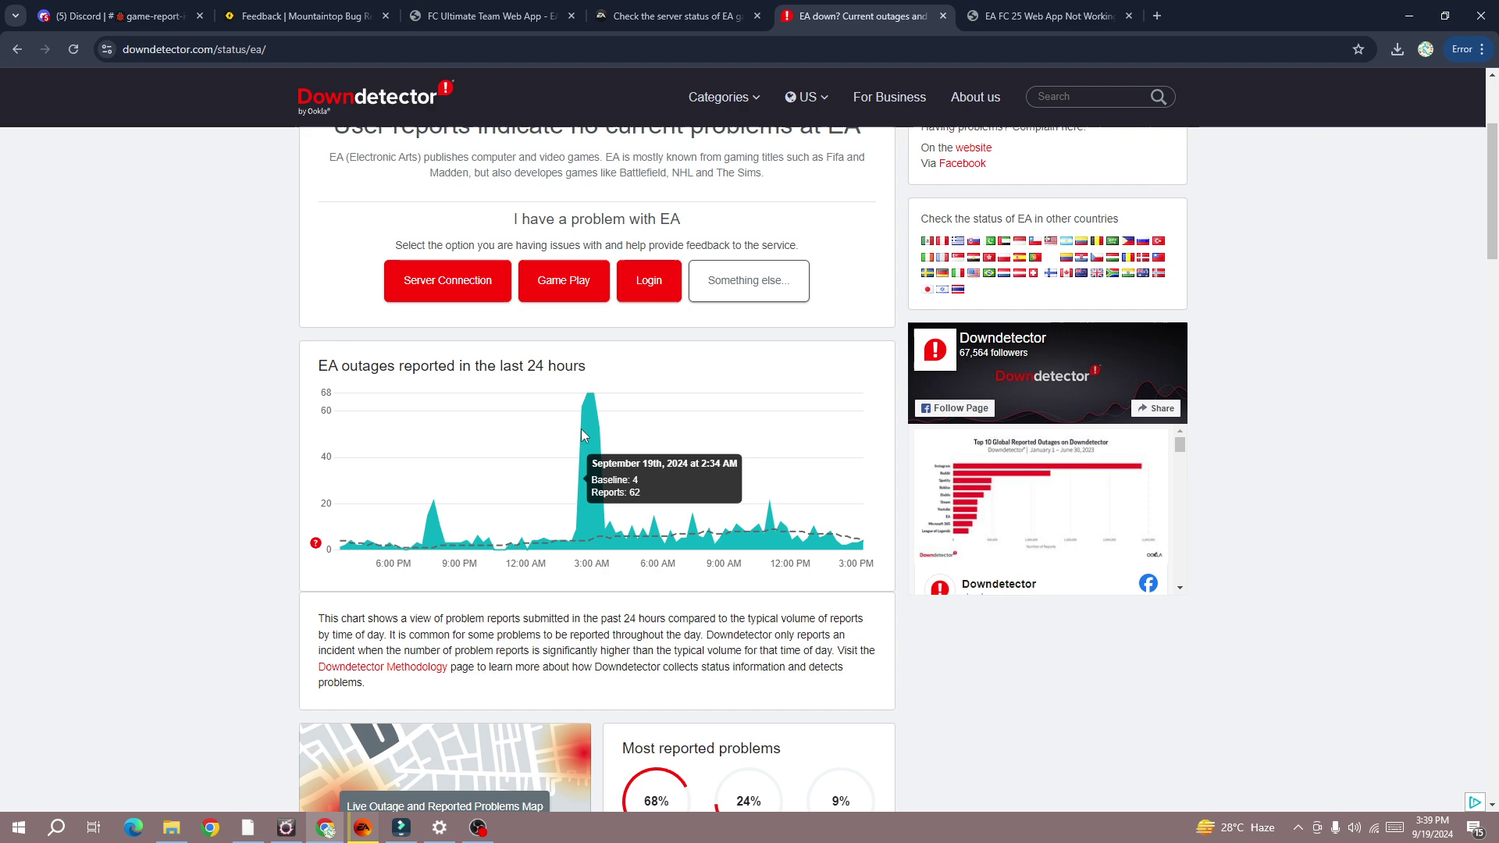
{"action": "scroll", "coordinate": [581, 431], "scroll_direction": "up", "scroll_amount": 2}
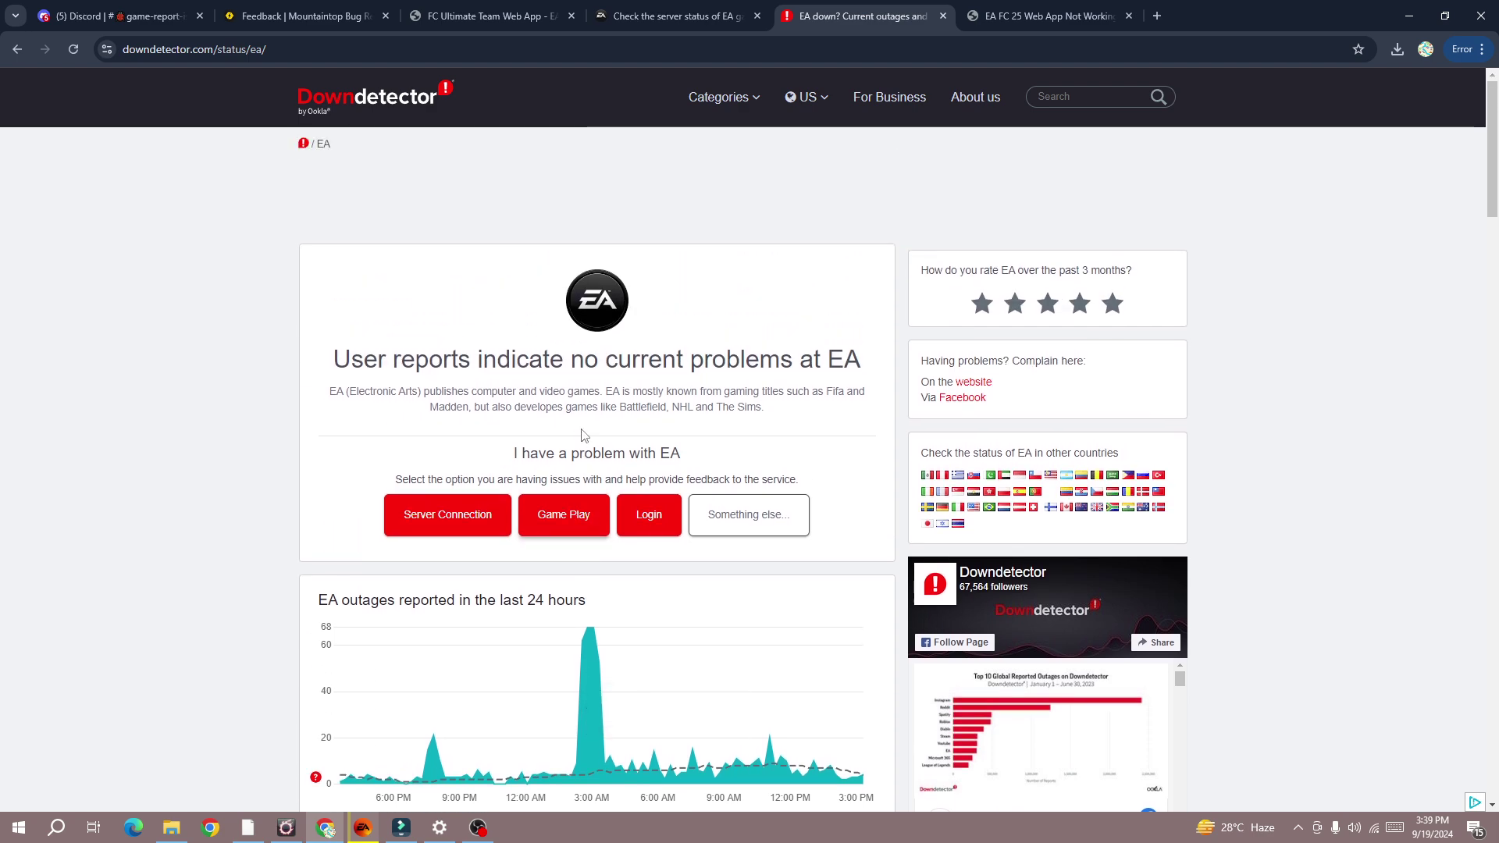
{"action": "scroll", "coordinate": [582, 435], "scroll_direction": "down", "scroll_amount": 3}
{"action": "scroll", "coordinate": [580, 433], "scroll_direction": "down", "scroll_amount": 3}
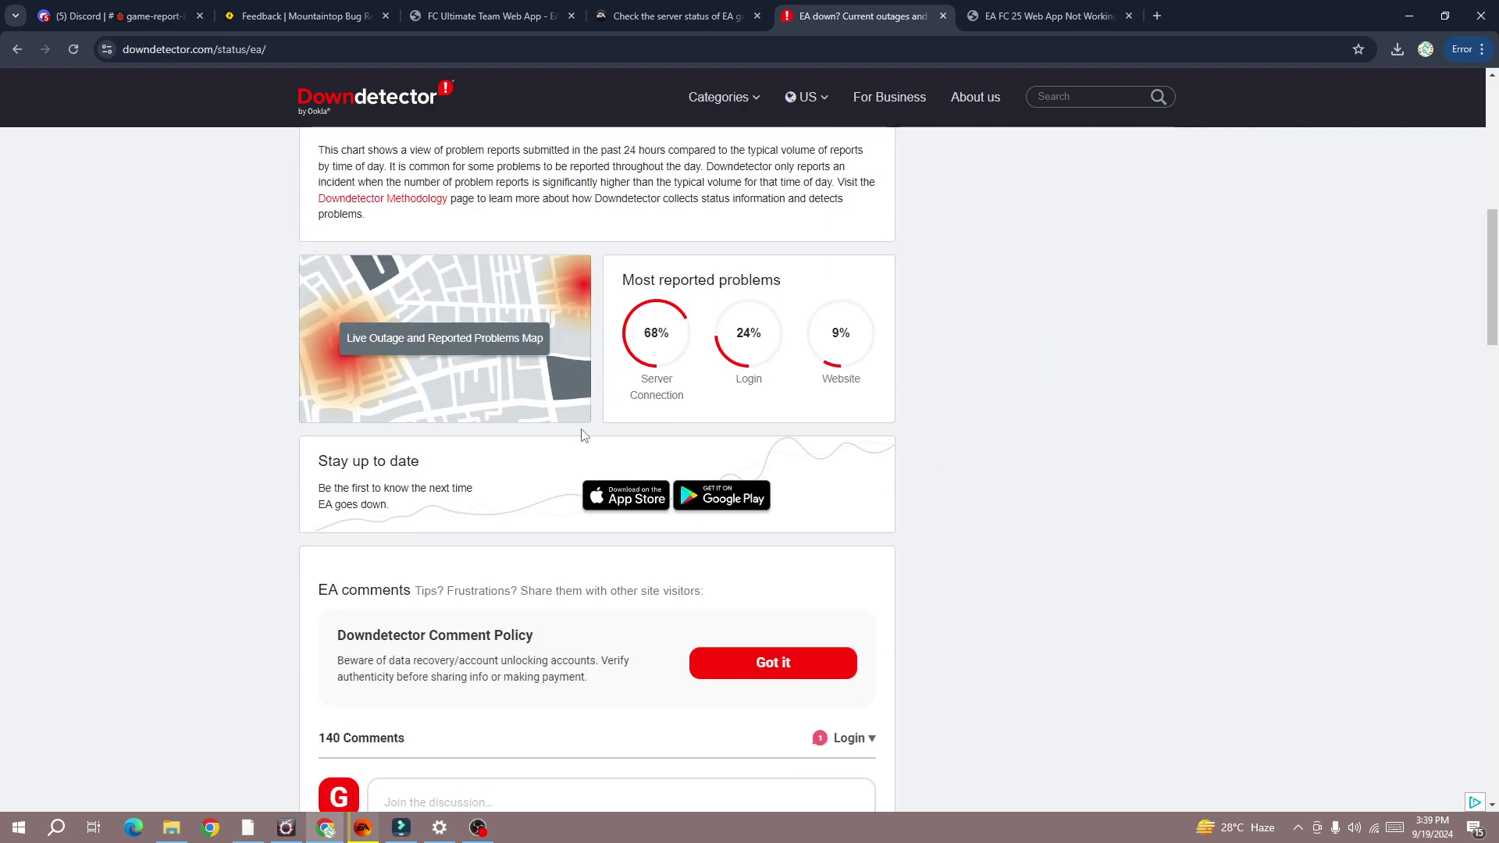
{"action": "scroll", "coordinate": [581, 434], "scroll_direction": "down", "scroll_amount": 5}
{"action": "scroll", "coordinate": [581, 435], "scroll_direction": "down", "scroll_amount": 1}
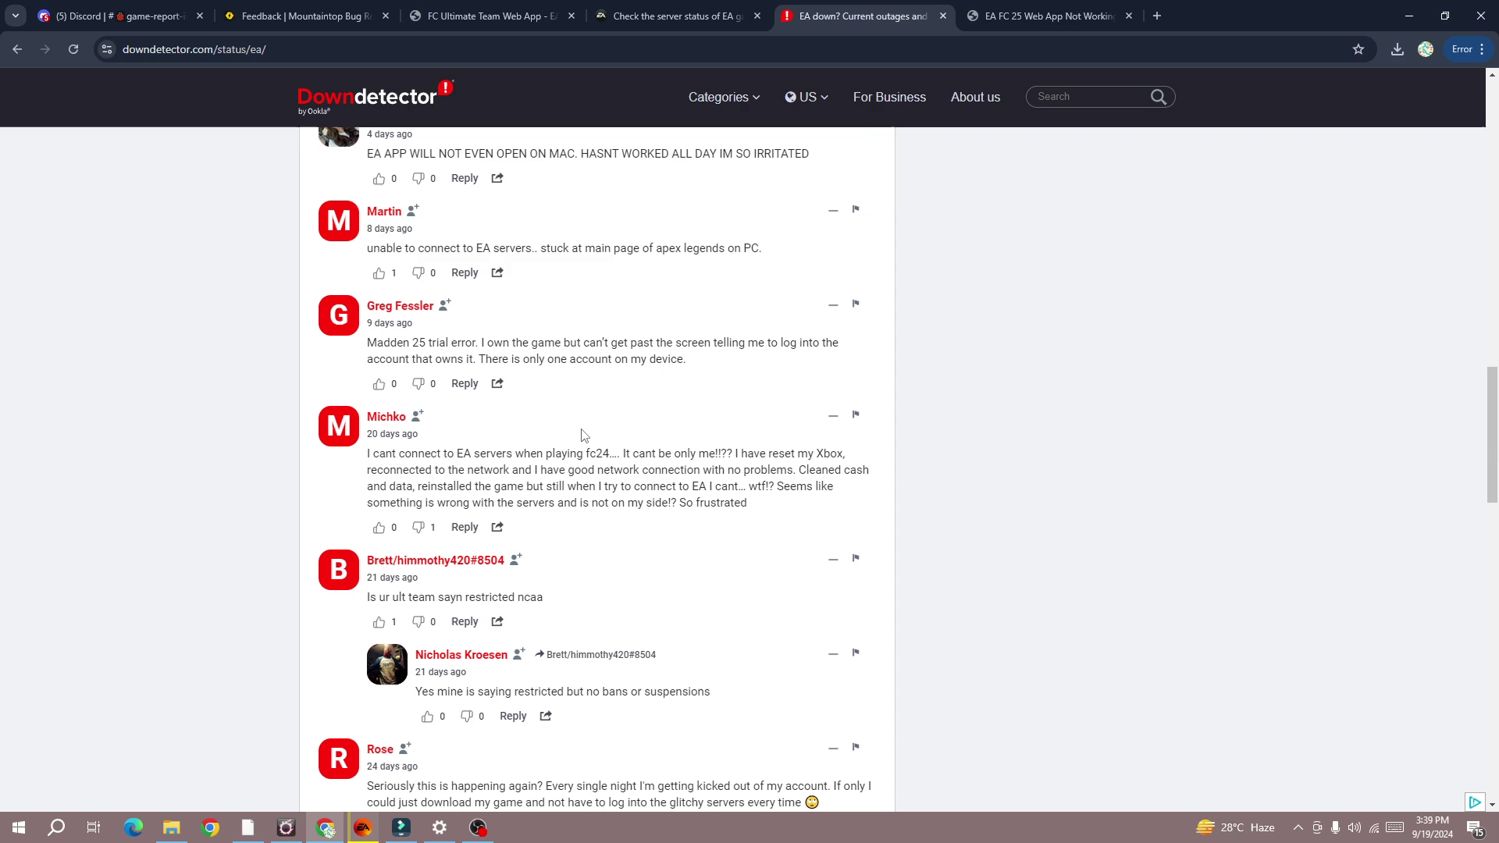
{"action": "scroll", "coordinate": [582, 436], "scroll_direction": "up", "scroll_amount": 3}
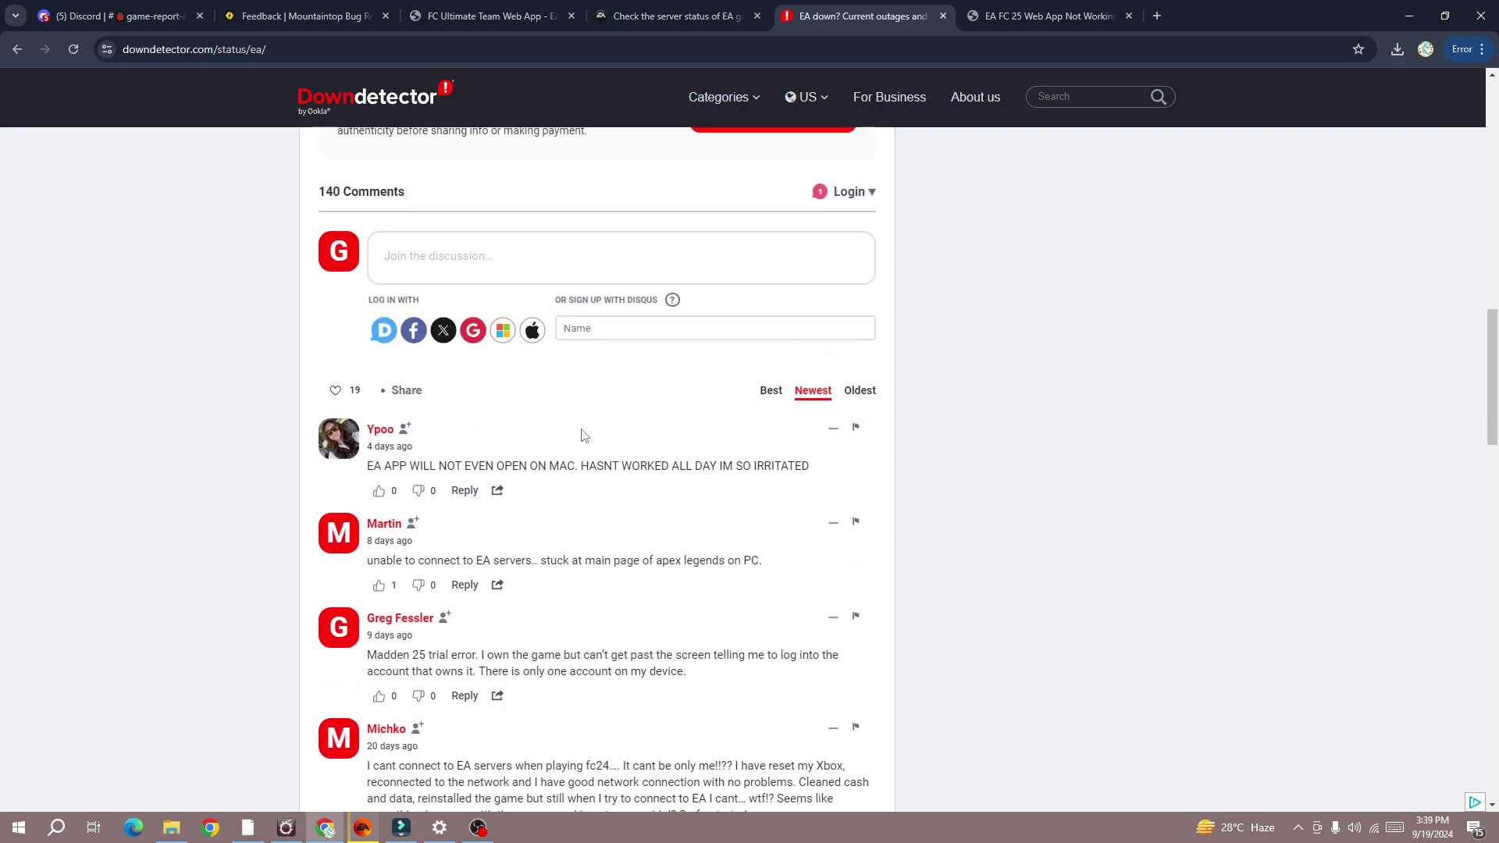
{"action": "scroll", "coordinate": [581, 435], "scroll_direction": "up", "scroll_amount": 3}
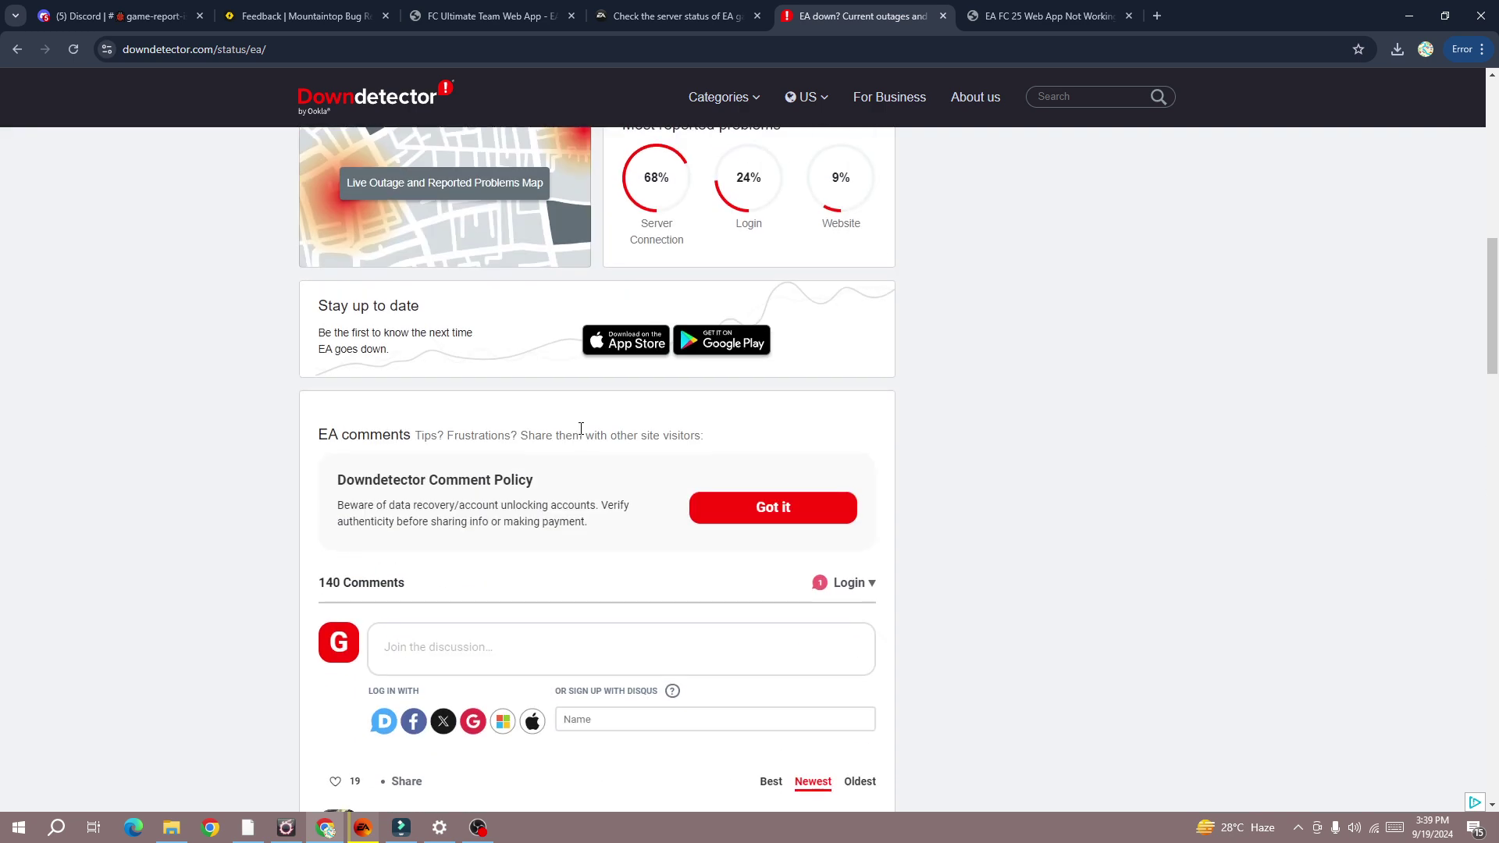
{"action": "scroll", "coordinate": [580, 429], "scroll_direction": "up", "scroll_amount": 2}
{"action": "scroll", "coordinate": [581, 429], "scroll_direction": "up", "scroll_amount": 4}
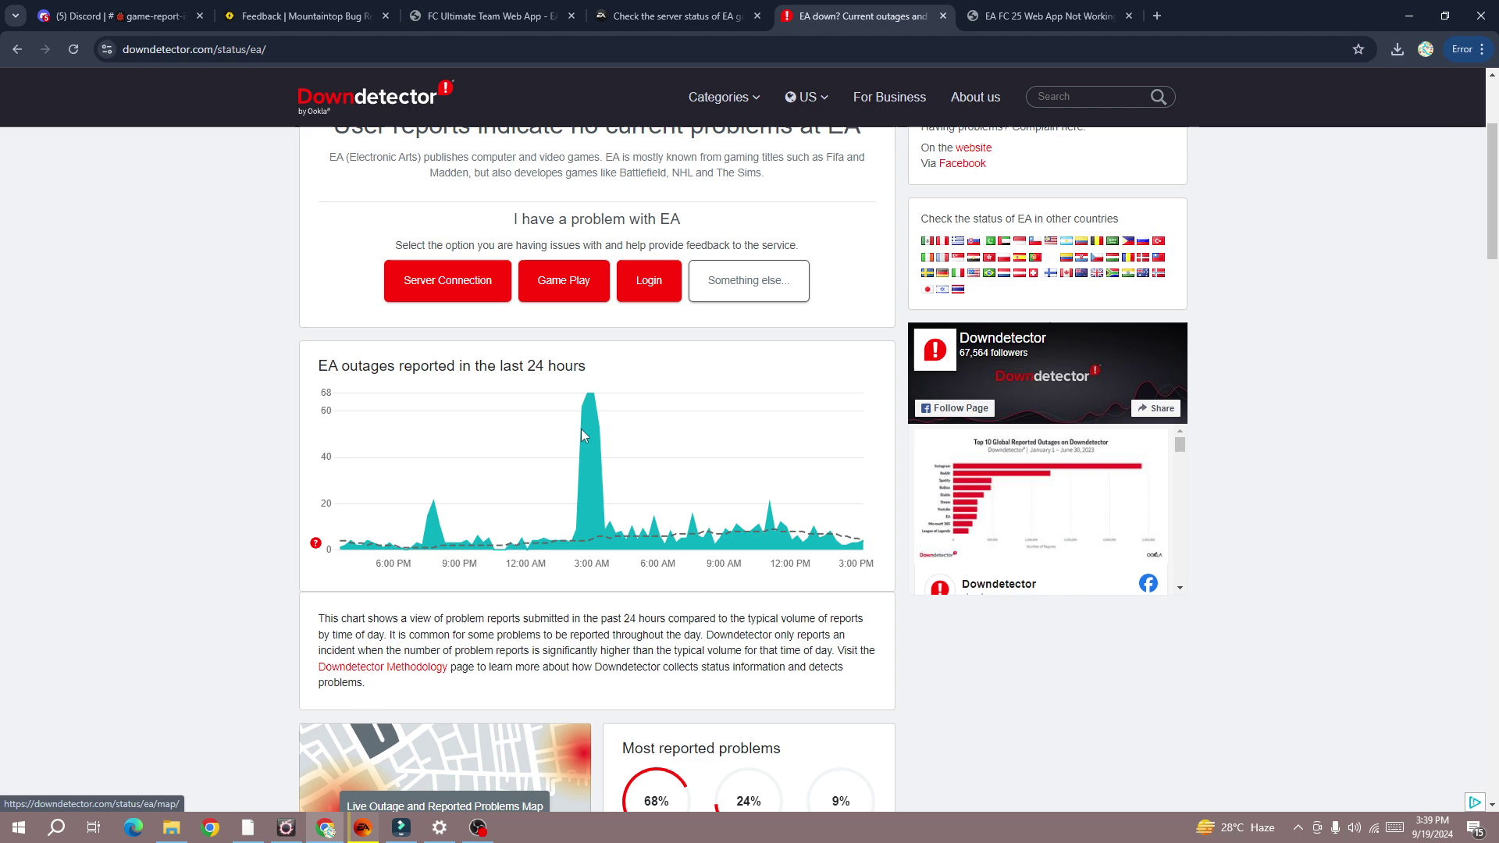
{"action": "scroll", "coordinate": [581, 429], "scroll_direction": "up", "scroll_amount": 2}
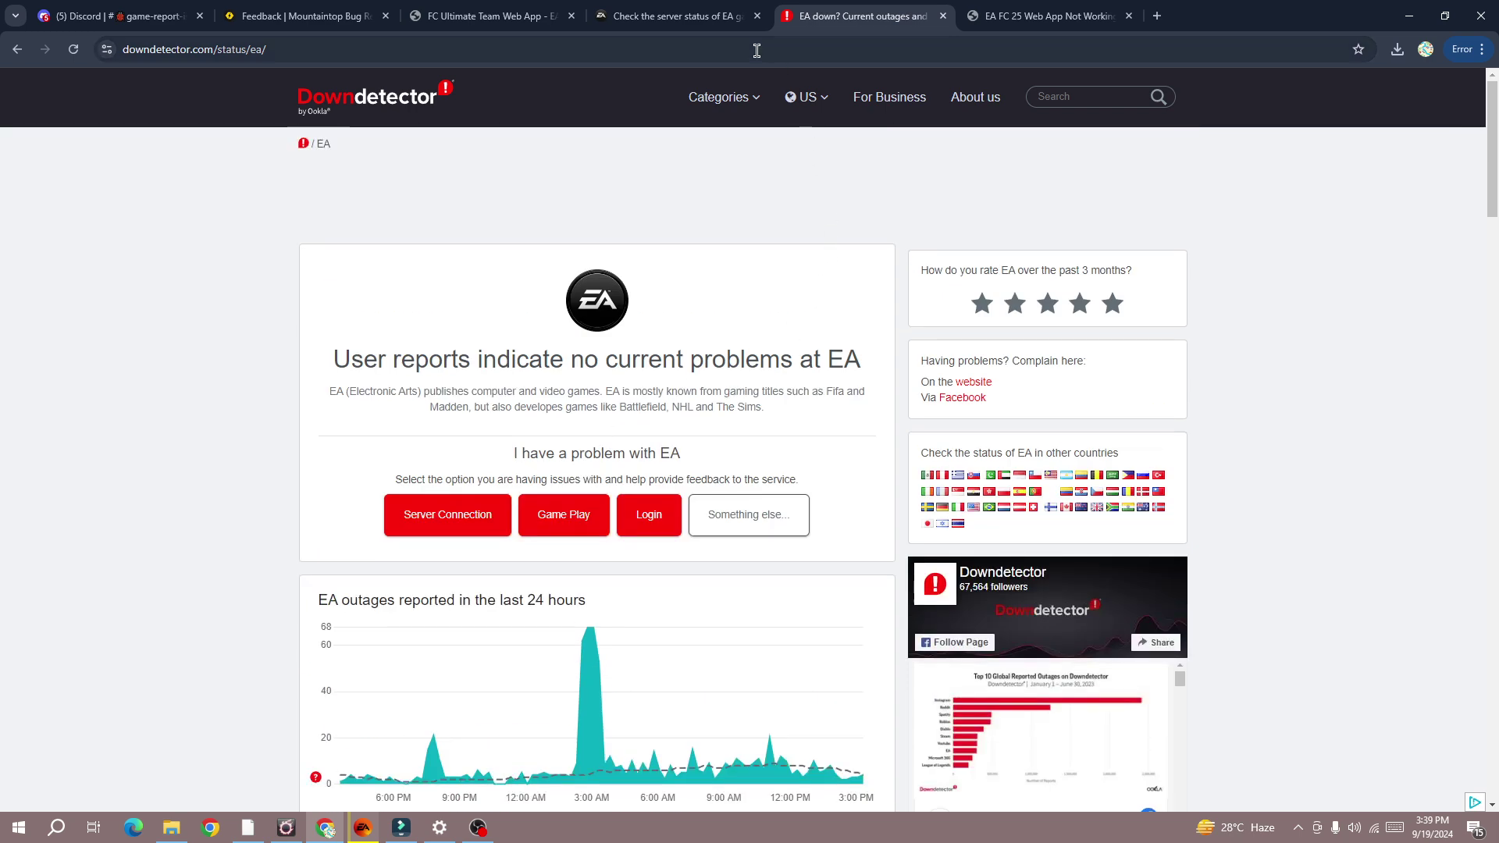
{"action": "left_click", "coordinate": [686, 21]}
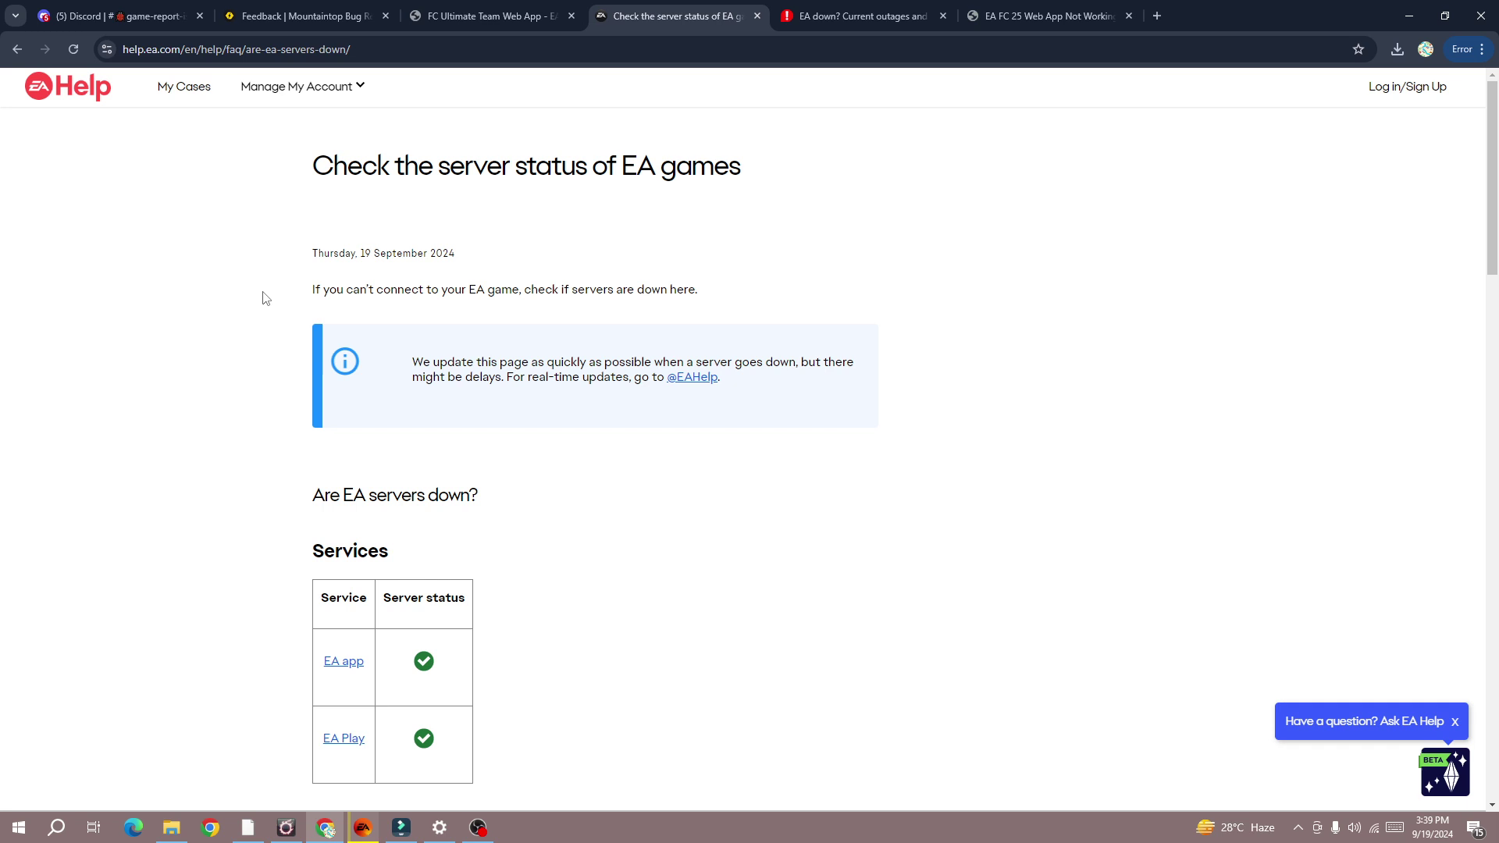
{"action": "scroll", "coordinate": [271, 327], "scroll_direction": "down", "scroll_amount": 1}
{"action": "scroll", "coordinate": [271, 327], "scroll_direction": "down", "scroll_amount": 5}
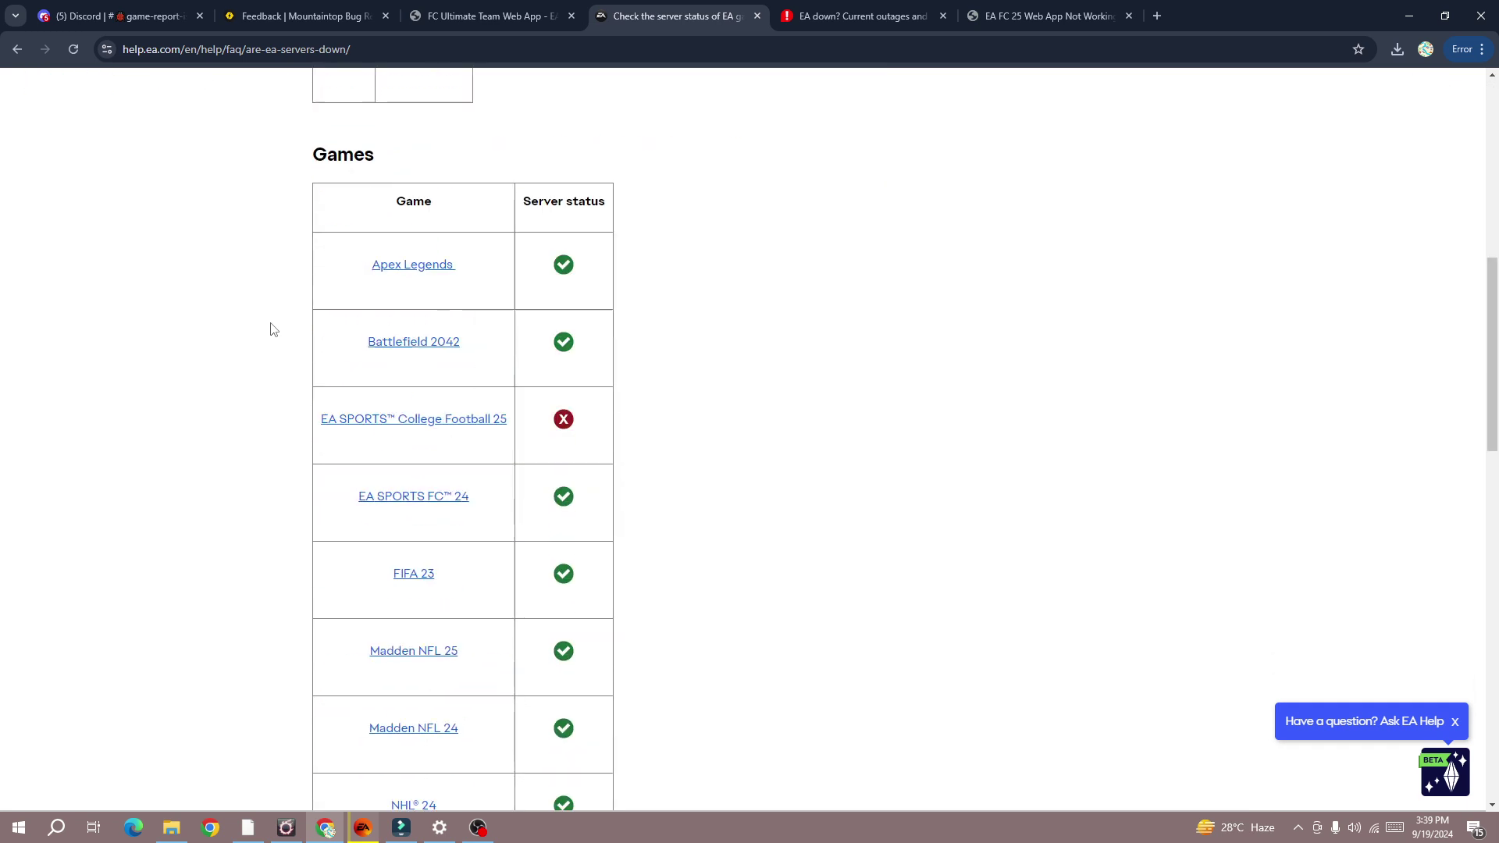
{"action": "scroll", "coordinate": [270, 328], "scroll_direction": "down", "scroll_amount": 3}
{"action": "scroll", "coordinate": [271, 330], "scroll_direction": "down", "scroll_amount": 4}
{"action": "scroll", "coordinate": [270, 328], "scroll_direction": "up", "scroll_amount": 1}
{"action": "scroll", "coordinate": [270, 329], "scroll_direction": "up", "scroll_amount": 5}
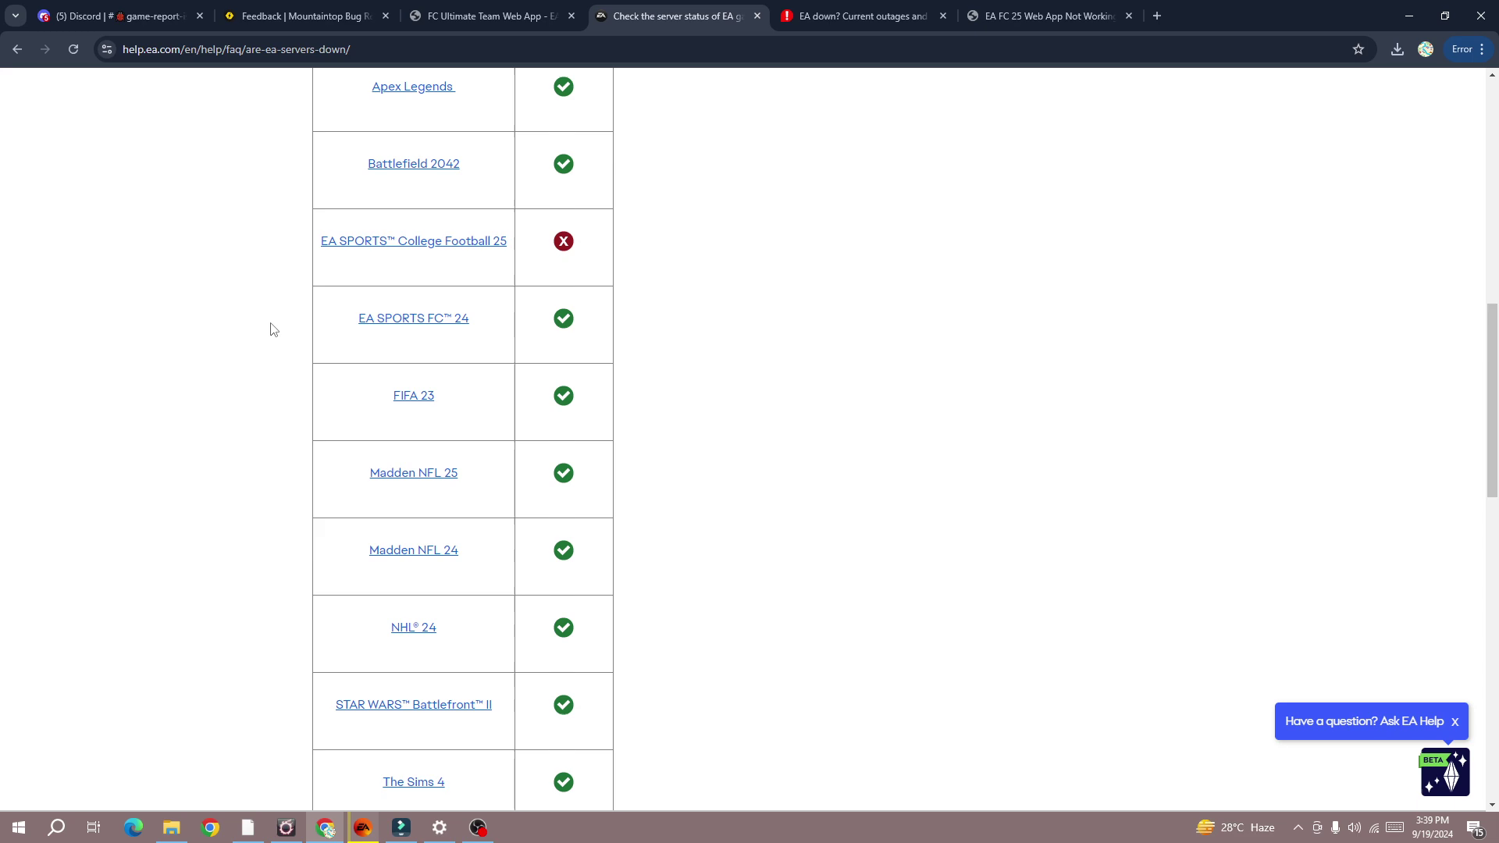
{"action": "scroll", "coordinate": [271, 329], "scroll_direction": "up", "scroll_amount": 3}
{"action": "scroll", "coordinate": [271, 329], "scroll_direction": "up", "scroll_amount": 5}
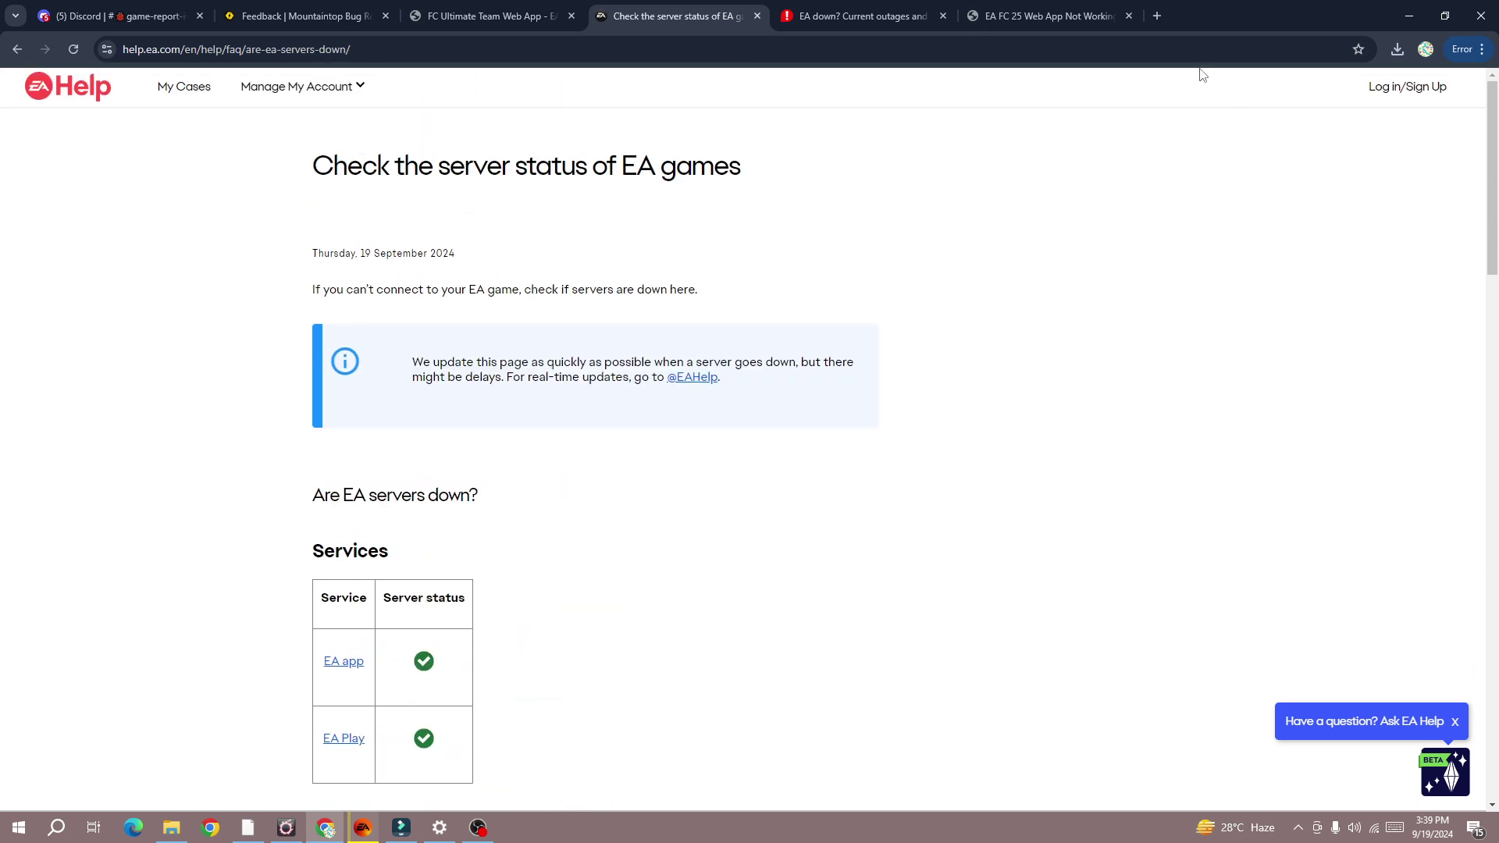
- Bring back the FC 25 'EA Account Servers Unavailable' error screenshot
{"action": "left_click", "coordinate": [1058, 20]}
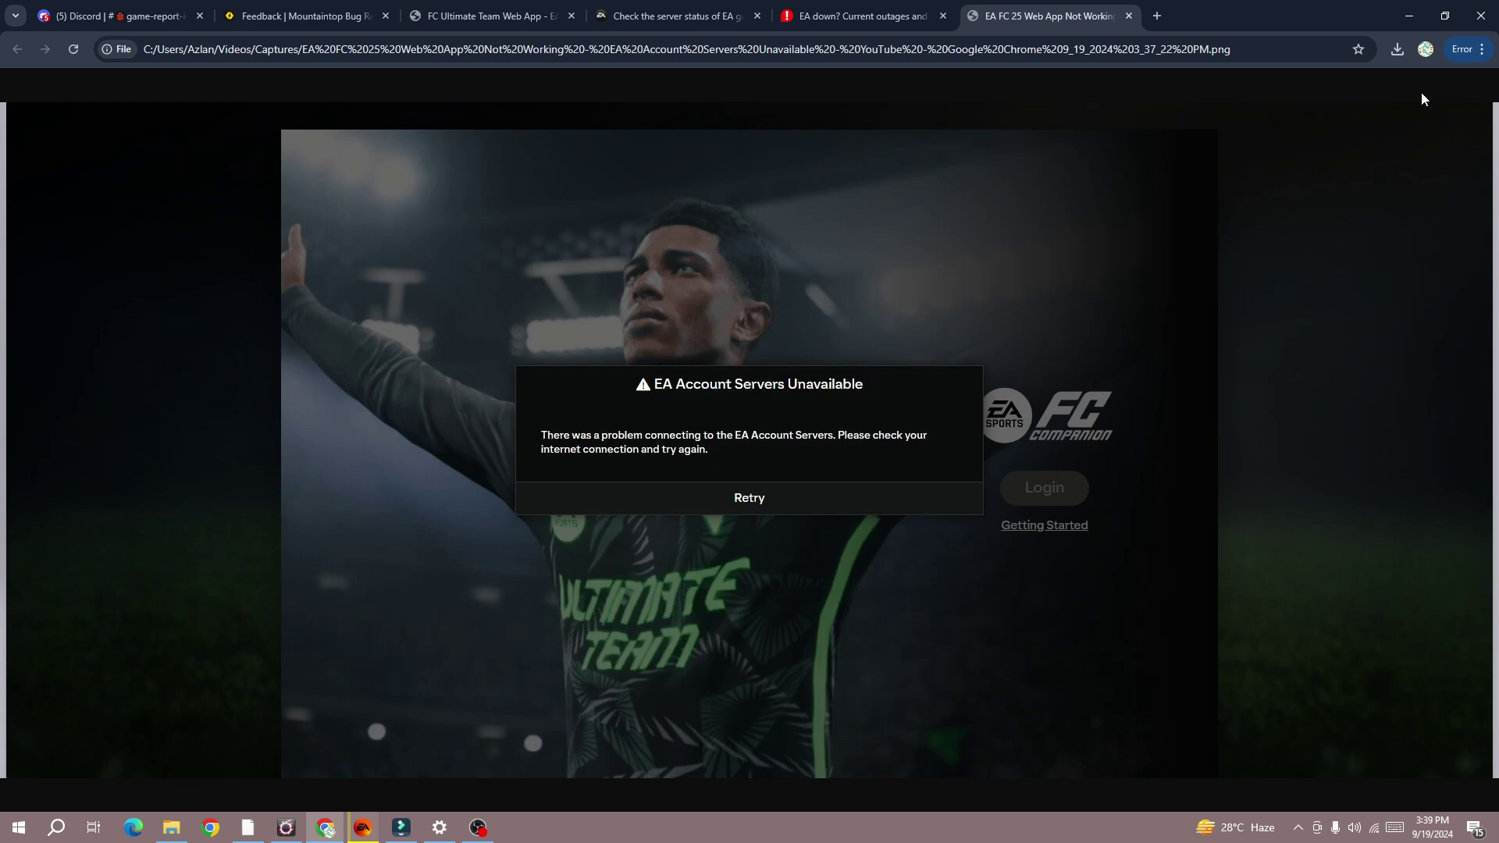
{"action": "left_click", "coordinate": [1480, 50]}
{"action": "mouse_move", "coordinate": [1211, 552]}
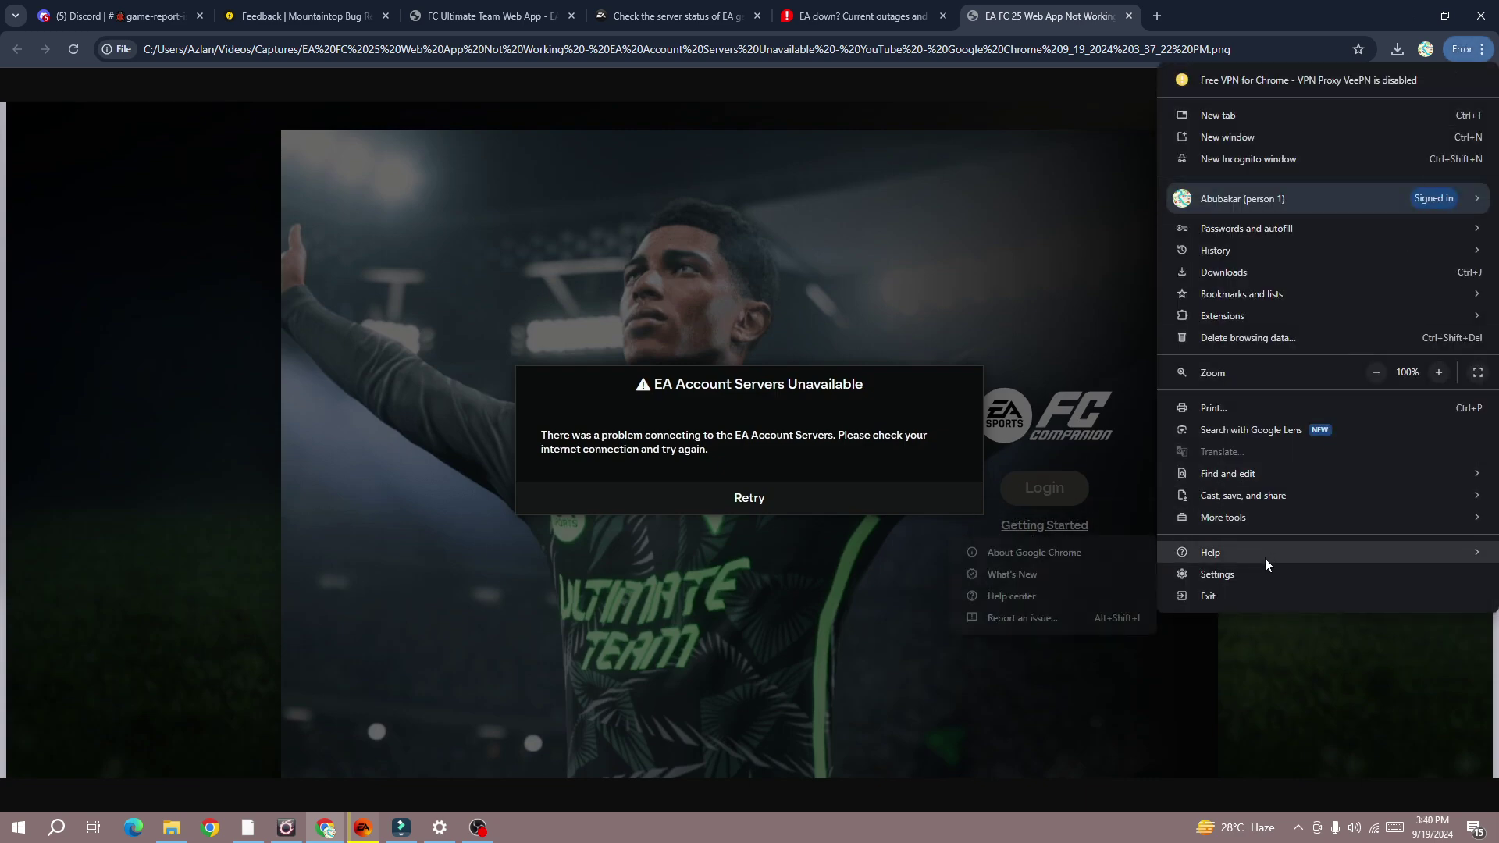
{"action": "left_click", "coordinate": [1248, 575]}
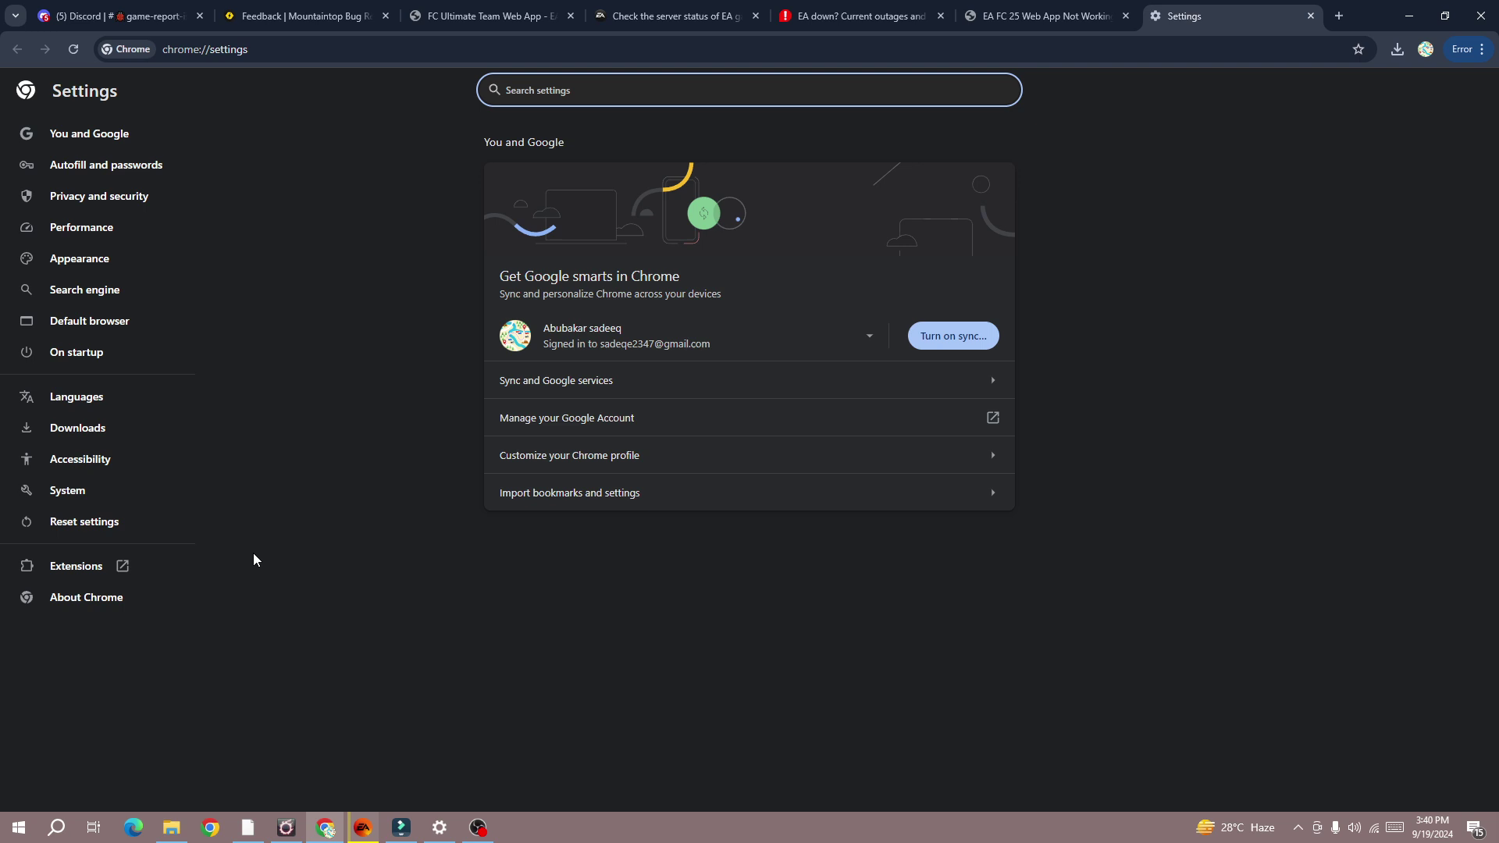
{"action": "left_click", "coordinate": [73, 567]}
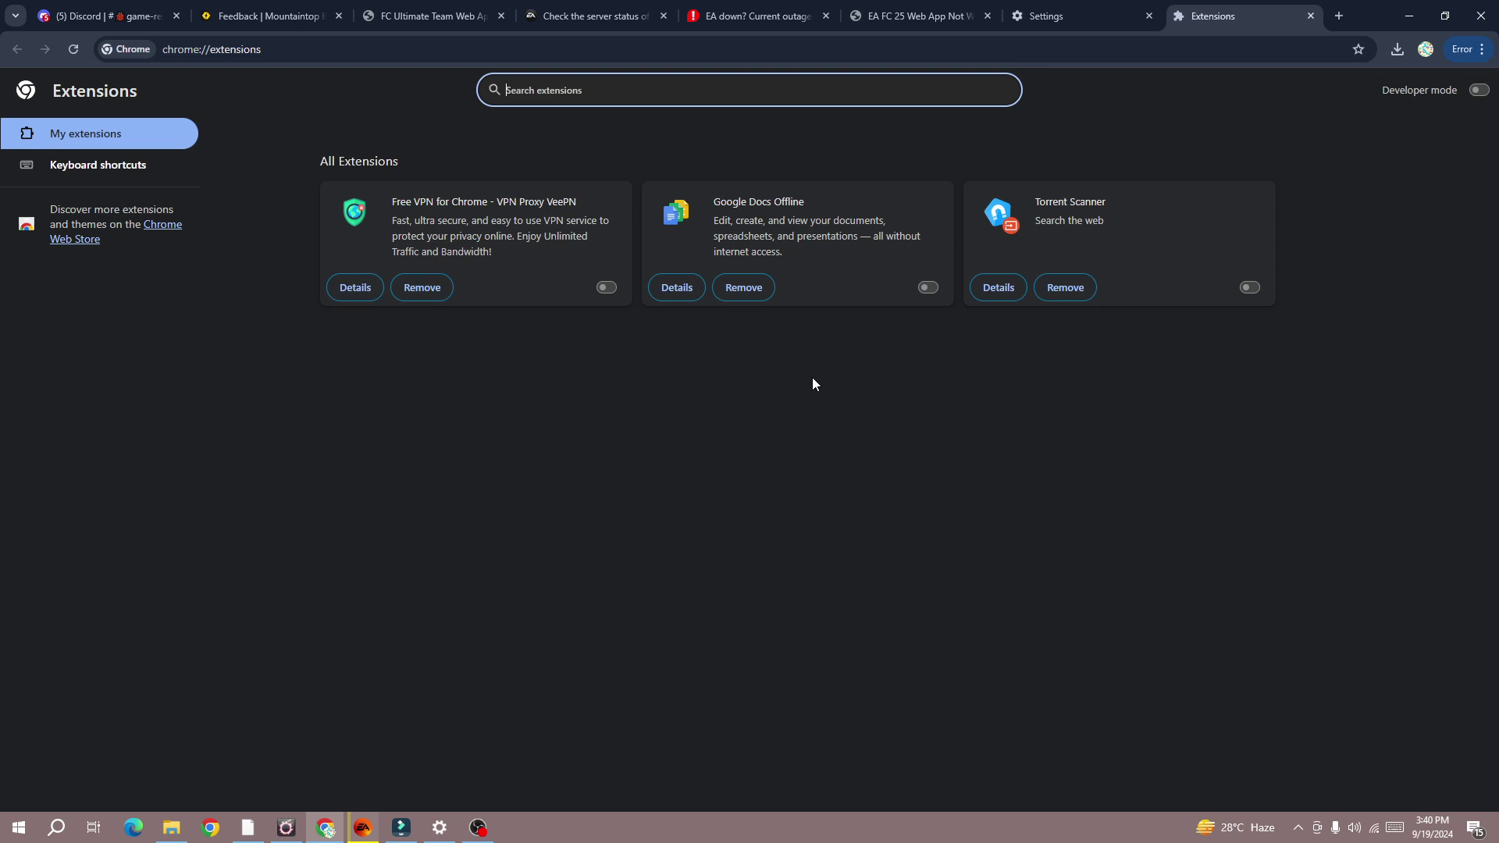
{"action": "left_click", "coordinate": [1310, 16]}
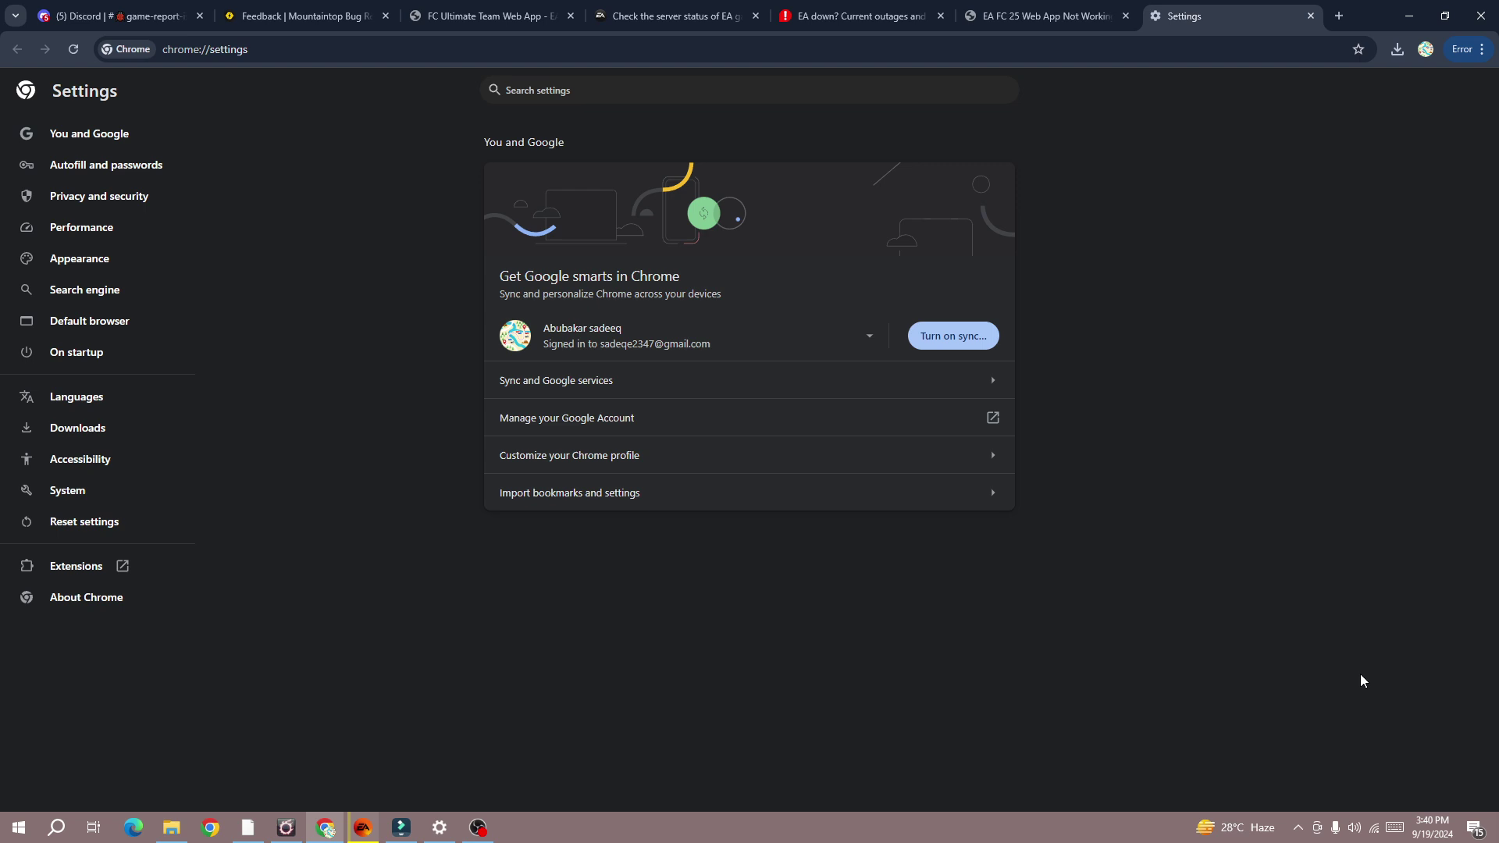
{"action": "left_click", "coordinate": [1311, 16]}
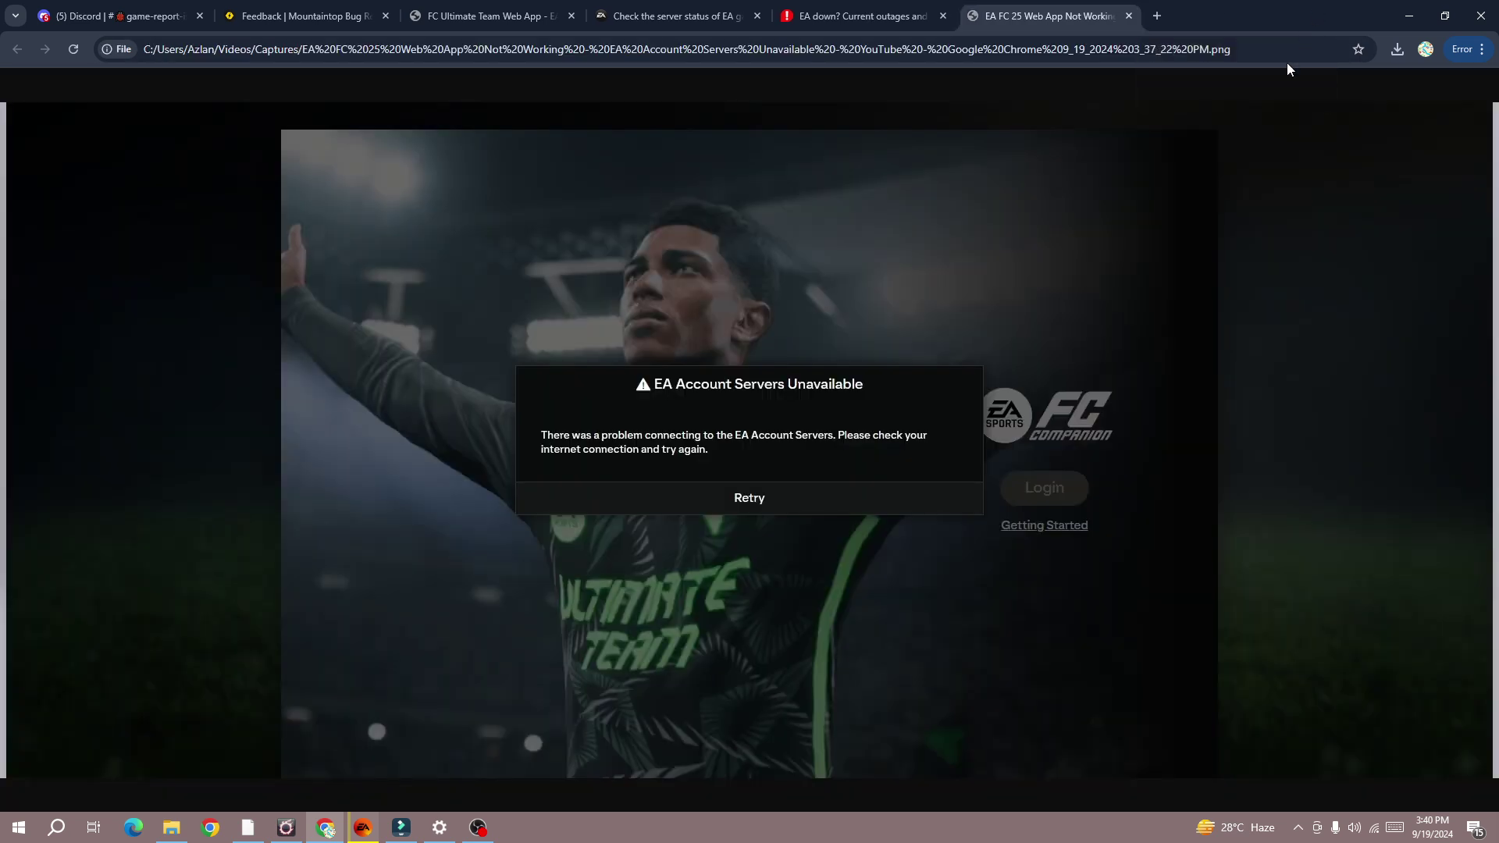
{"action": "left_click", "coordinate": [1355, 827]}
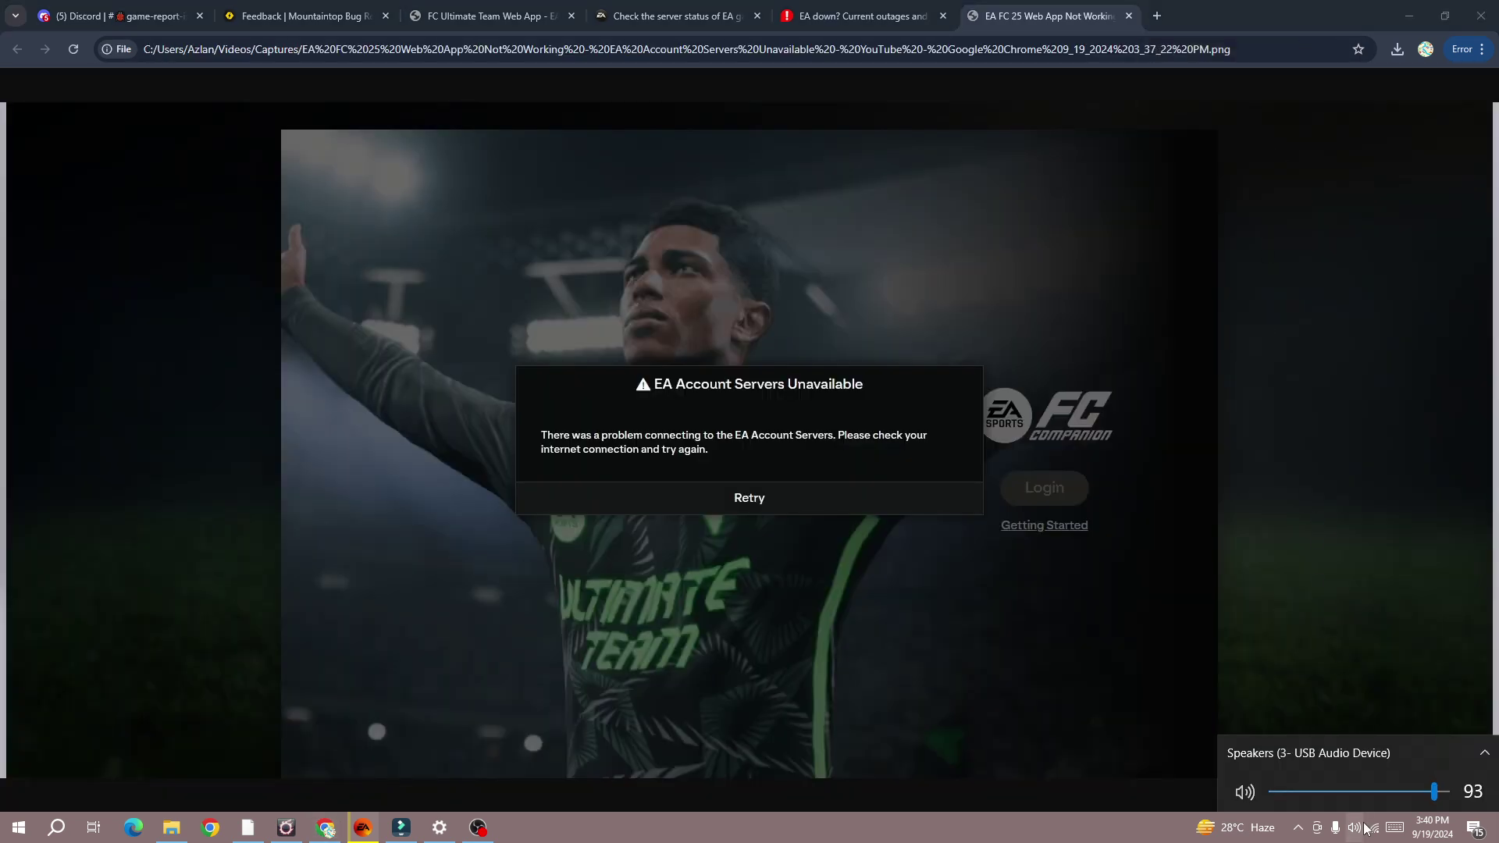
{"action": "left_click", "coordinate": [1355, 826]}
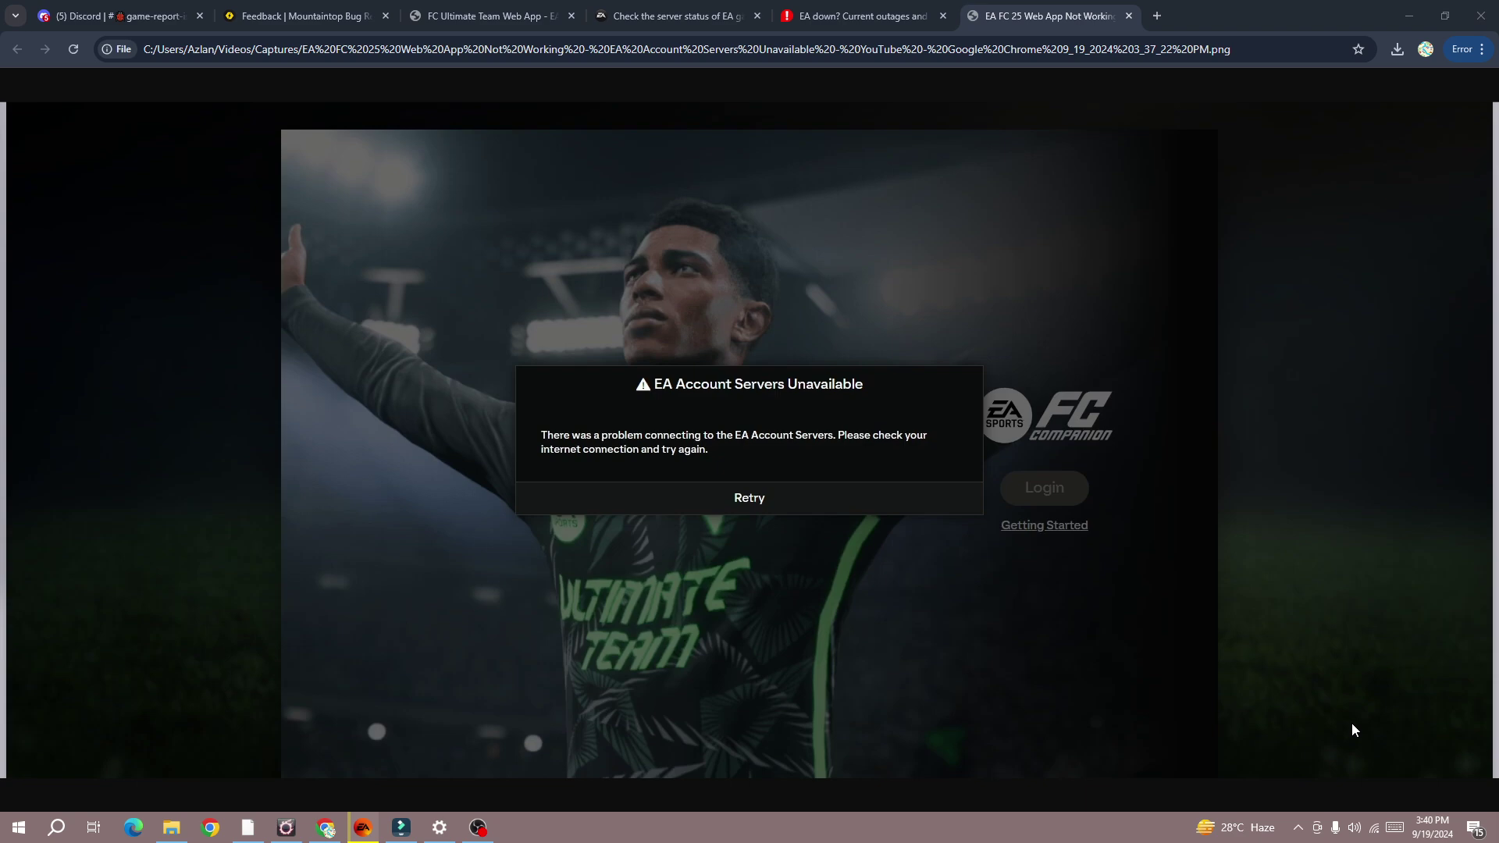